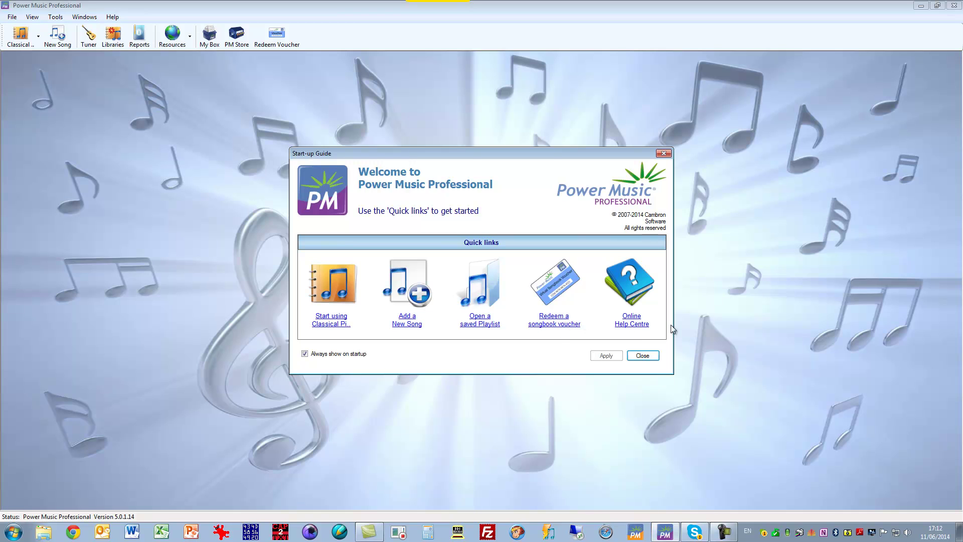
Step: Start using the Classical songbook from the start-up guide's quick link
click(323, 321)
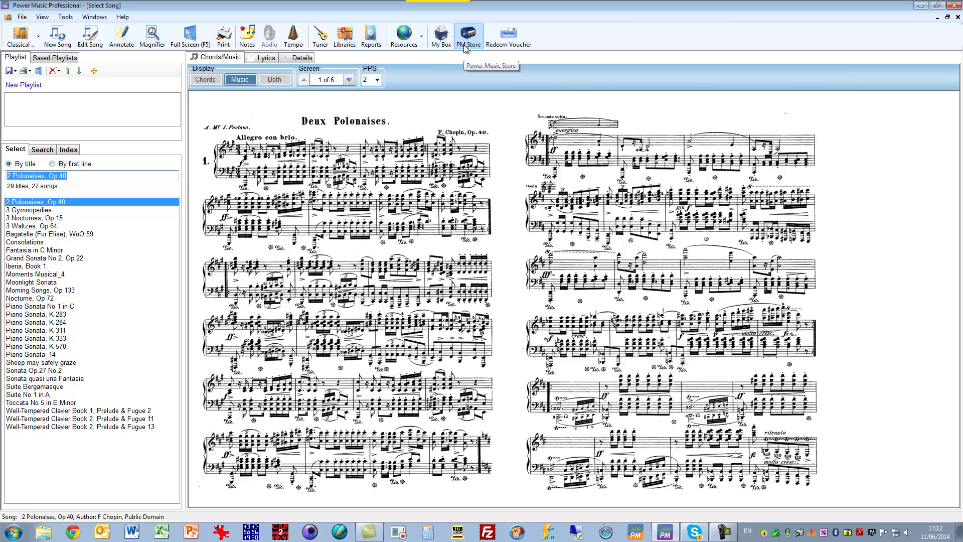
click(329, 47)
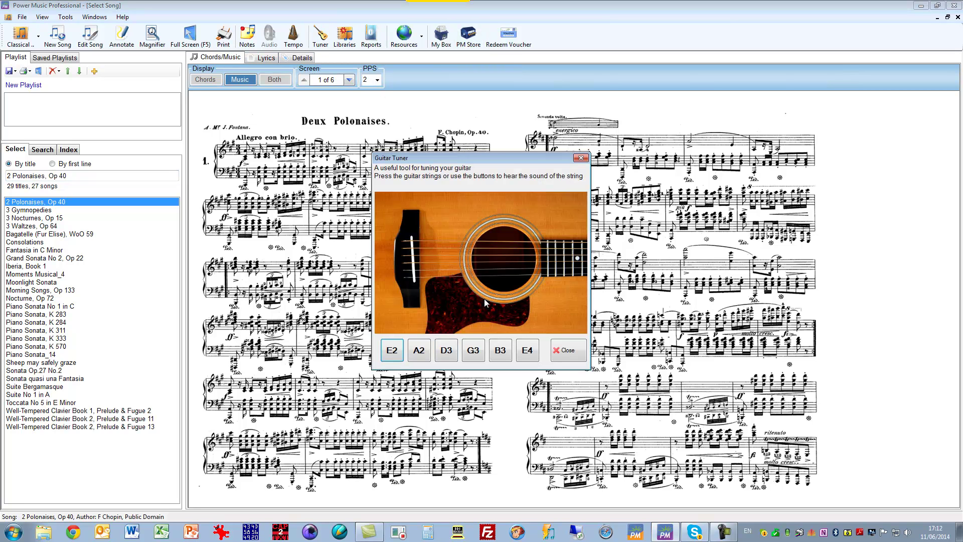
click(450, 356)
click(567, 359)
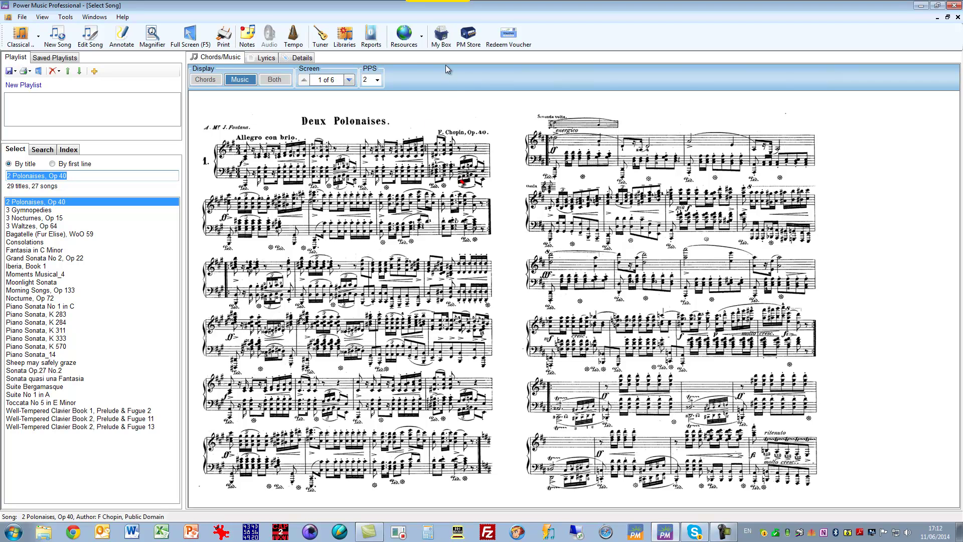
click(377, 80)
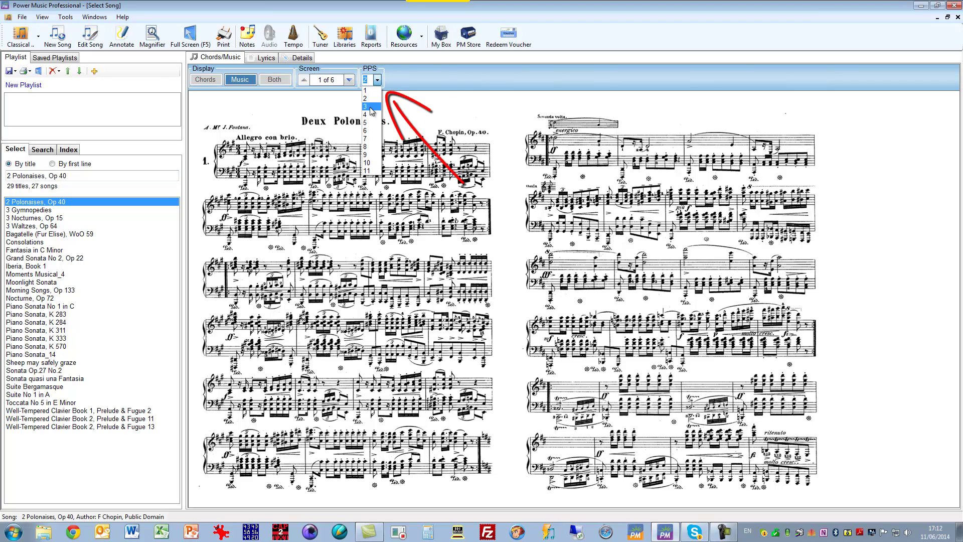
click(369, 106)
click(377, 80)
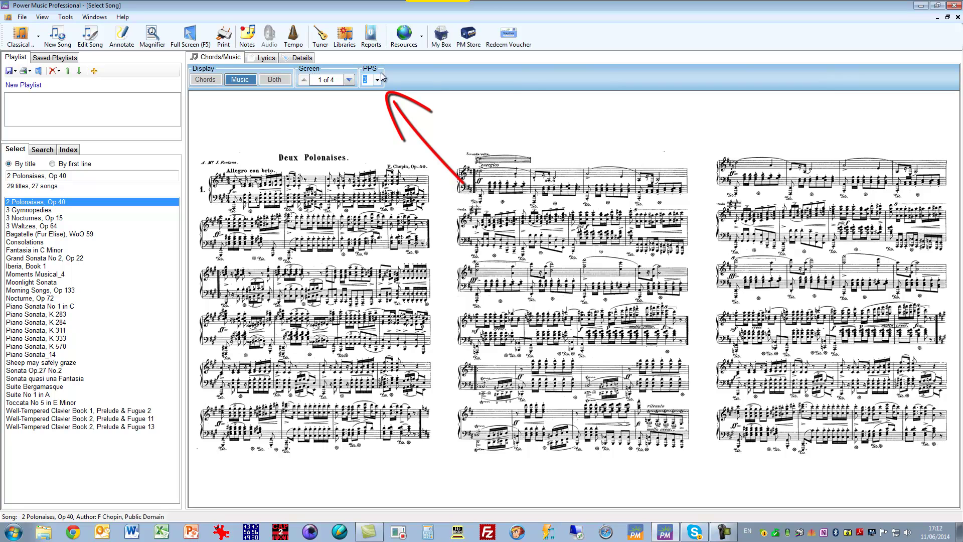
click(372, 103)
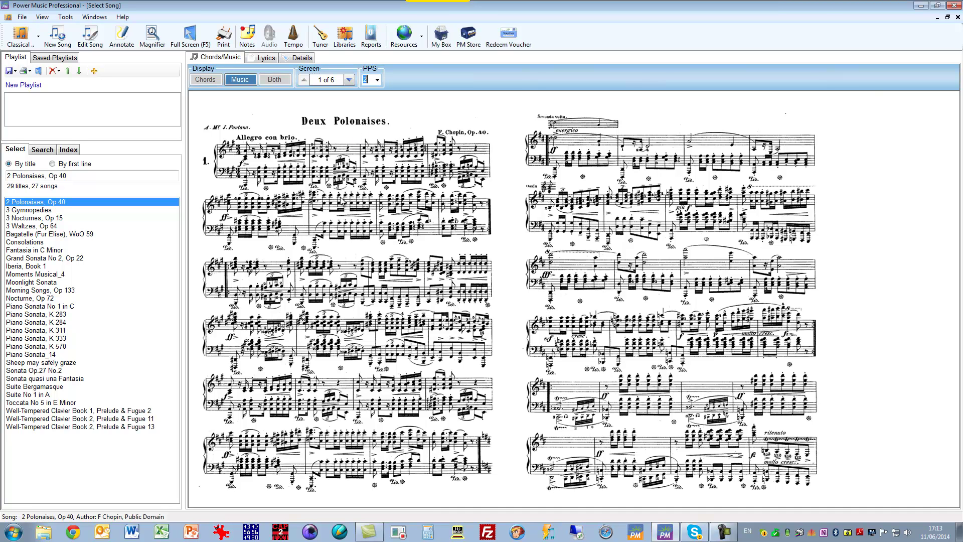
Step: Add 2 Polonaises, Op 40 to the playlist and present it full screen
double_click(28, 201)
click(36, 98)
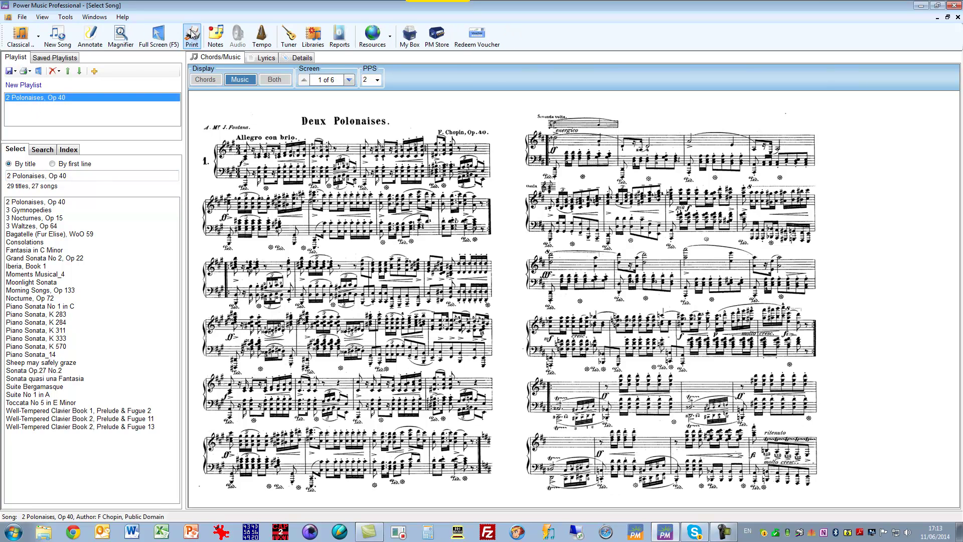
click(158, 36)
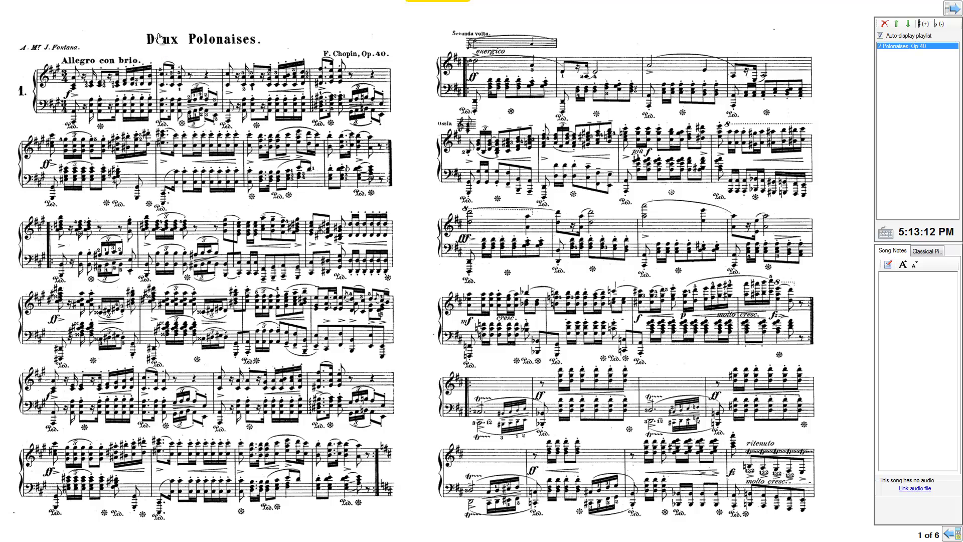
Step: Jump through the page thumbnails to pages 9–10, then 3–4, then 7–8
click(948, 535)
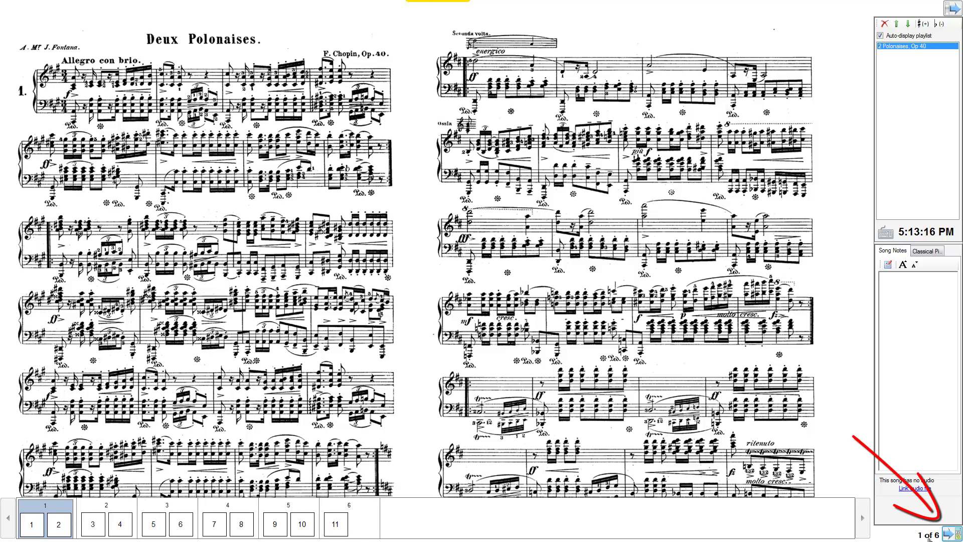
click(276, 524)
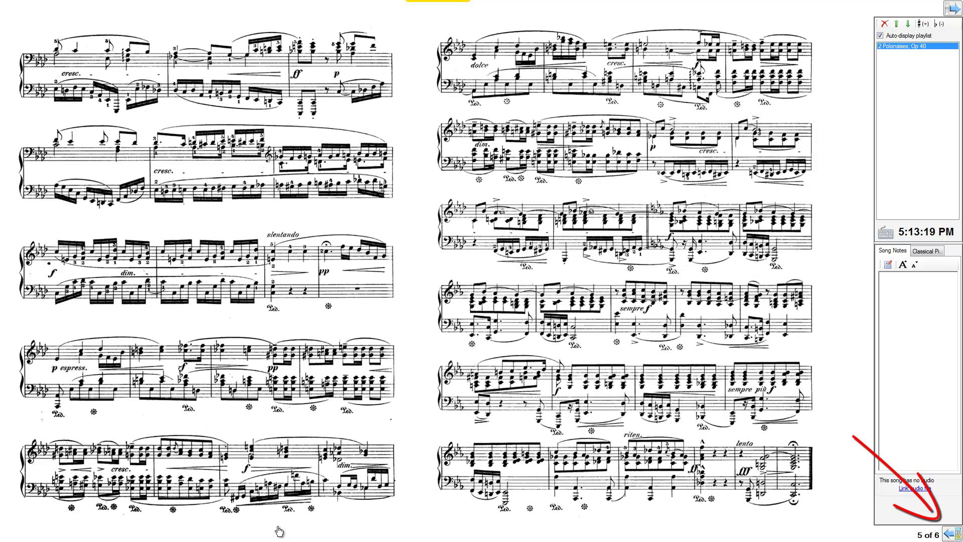
click(952, 536)
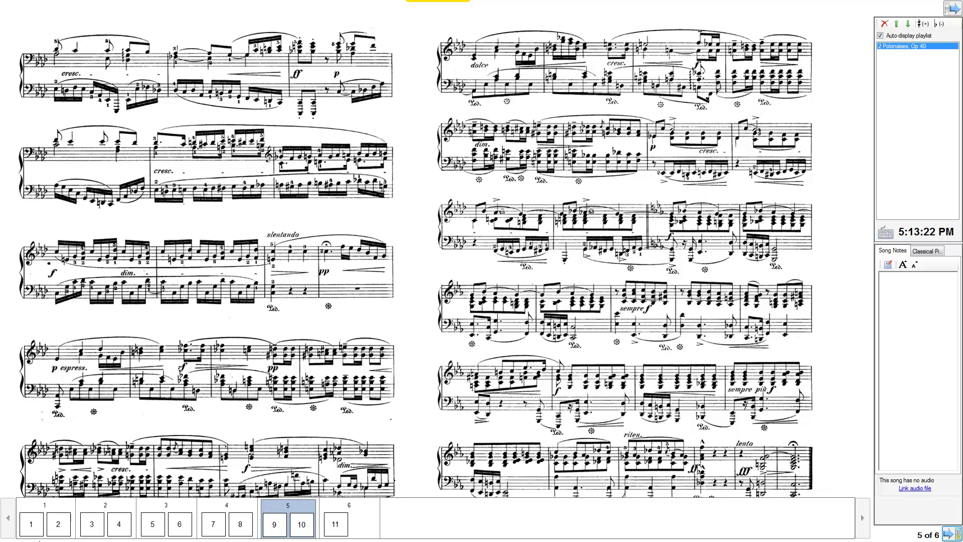
click(93, 524)
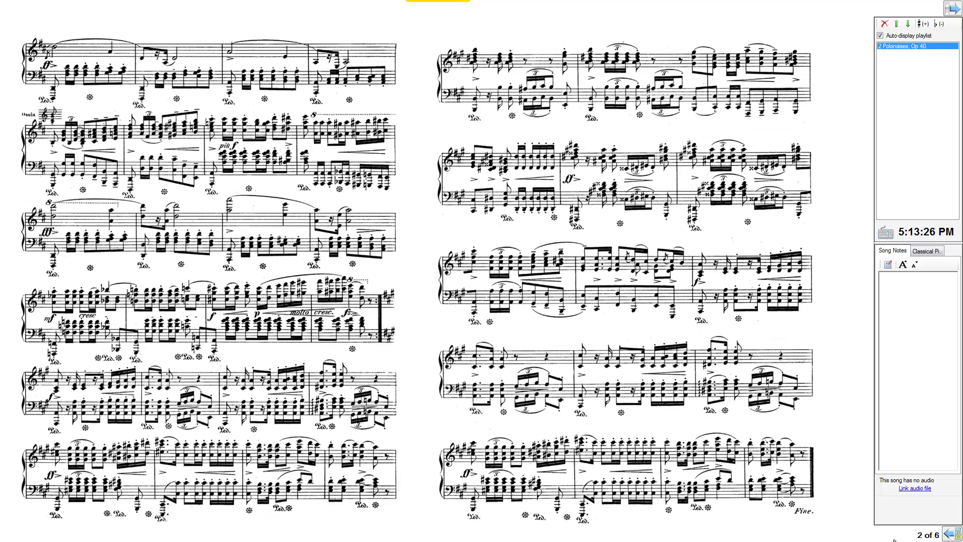
click(937, 537)
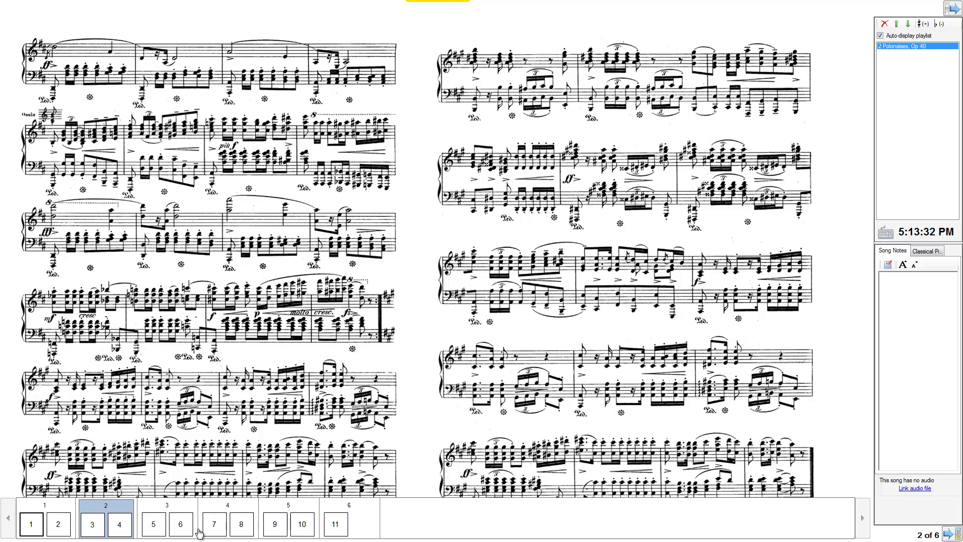
click(219, 525)
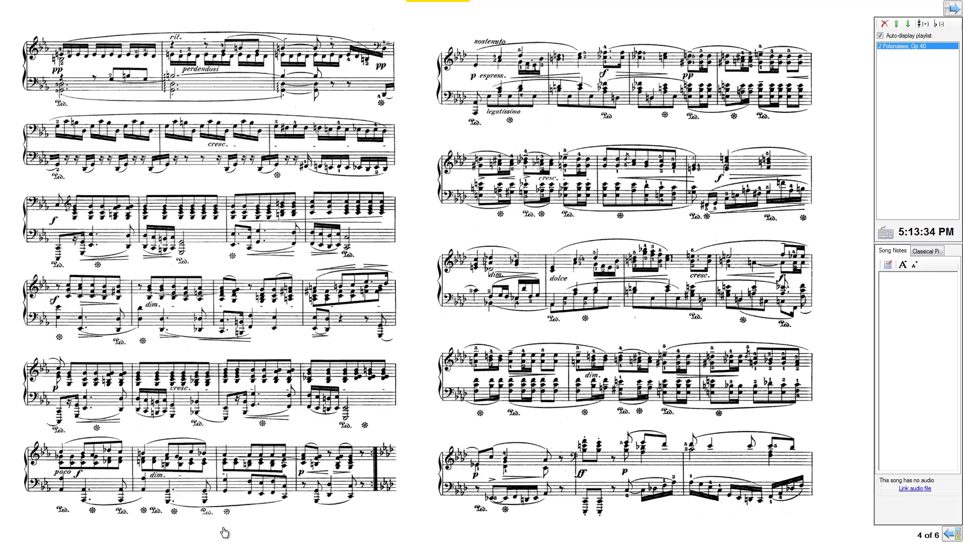
Step: Place lettered rehearsal mark A at the top-left of the left page
double_click(201, 266)
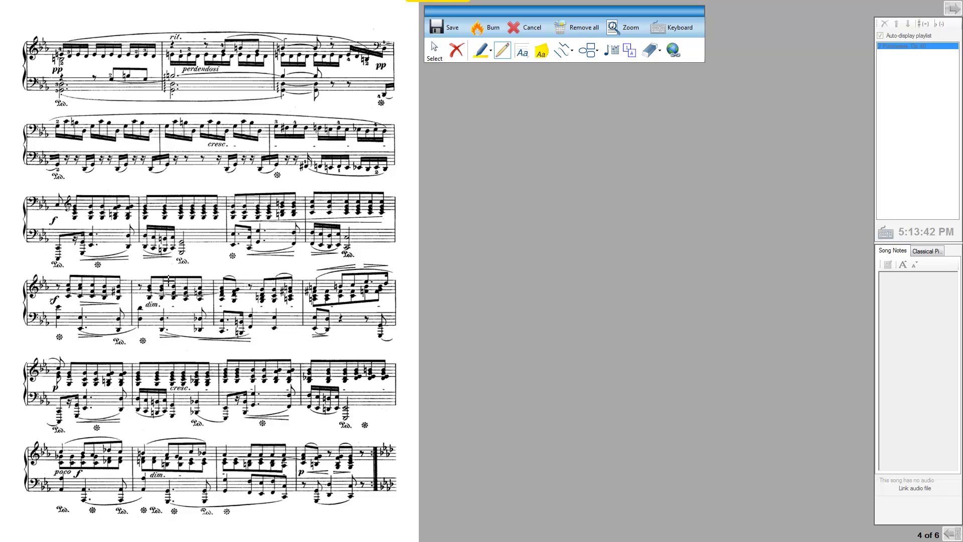
mouse_move(576, 179)
mouse_down()
mouse_move(620, 81)
mouse_move(591, 104)
mouse_move(630, 86)
mouse_move(629, 118)
mouse_up()
click(592, 104)
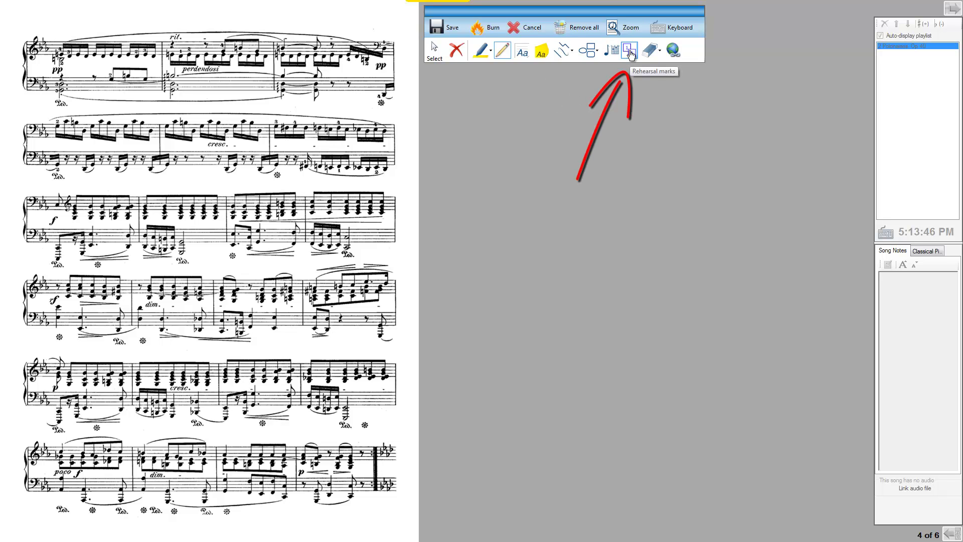
click(629, 50)
click(502, 110)
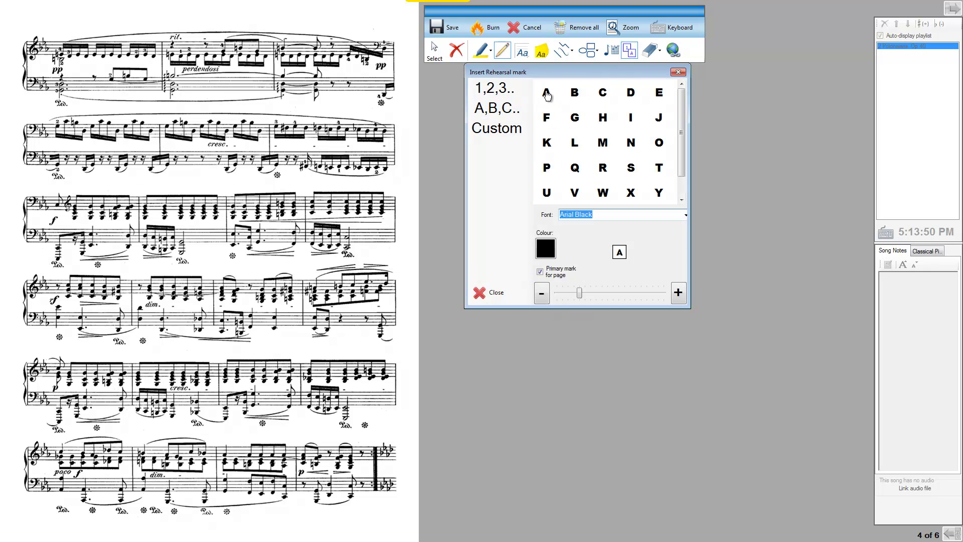
click(579, 295)
mouse_move(579, 295)
mouse_down()
mouse_move(609, 296)
mouse_move(580, 299)
mouse_up()
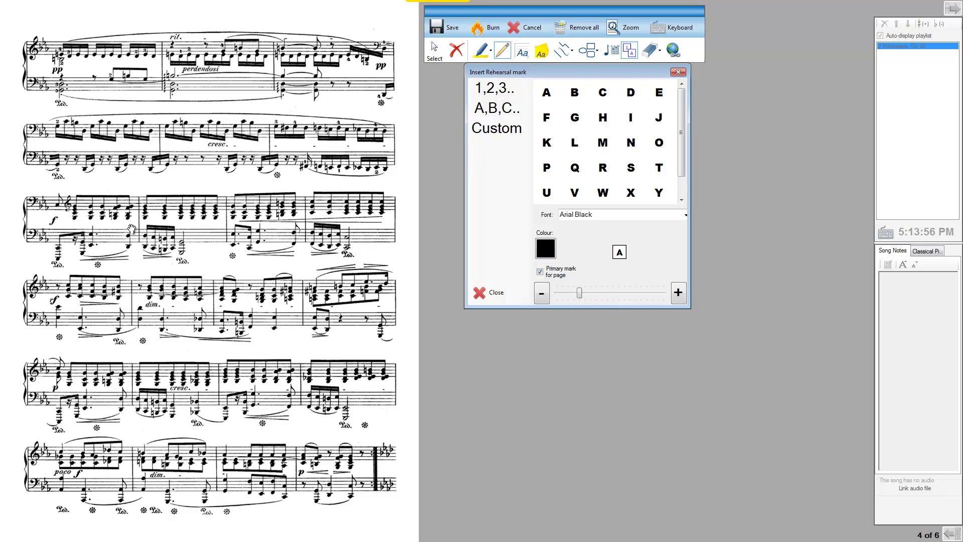
mouse_move(118, 150)
mouse_down()
mouse_move(77, 61)
mouse_move(70, 90)
mouse_up()
click(58, 31)
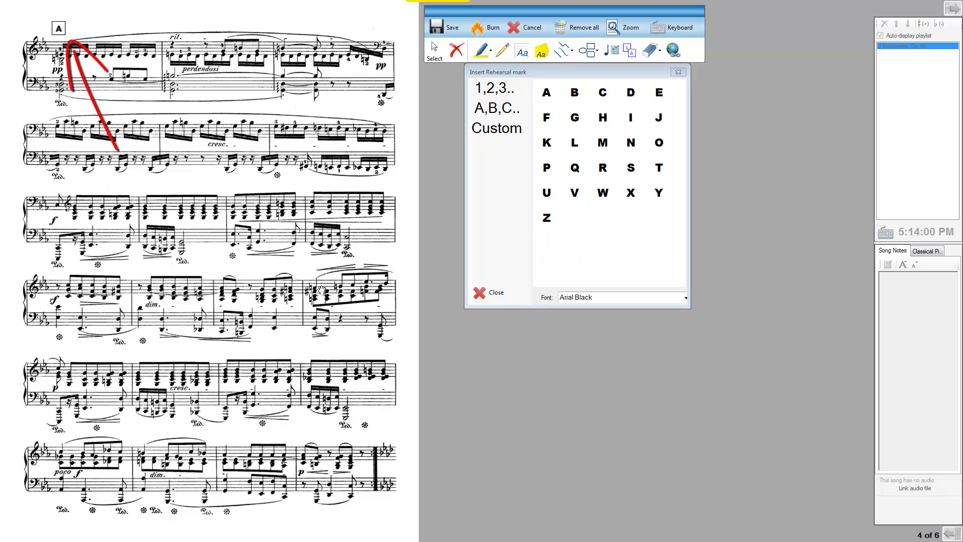
click(452, 30)
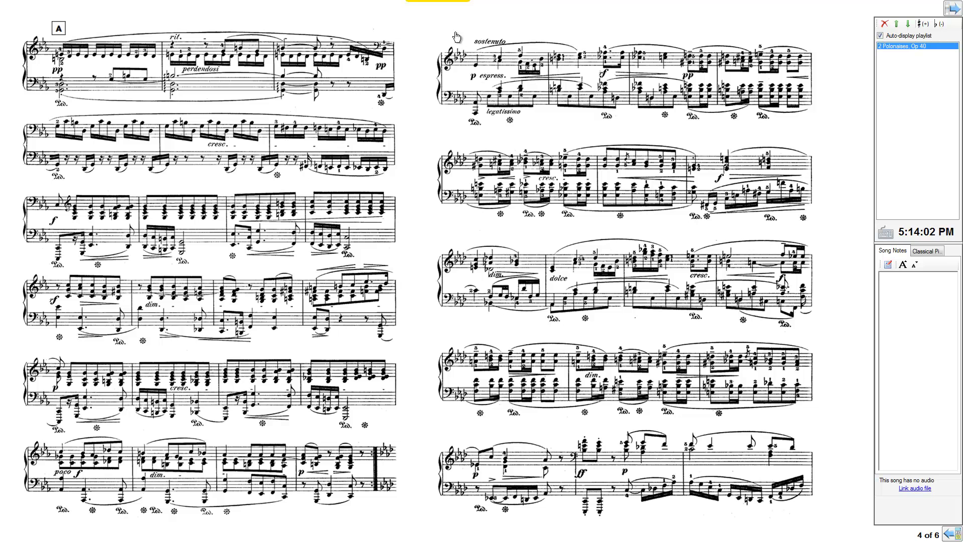
Step: On pages 9–10, place rehearsal mark B above the third system of the right page
click(946, 535)
click(302, 526)
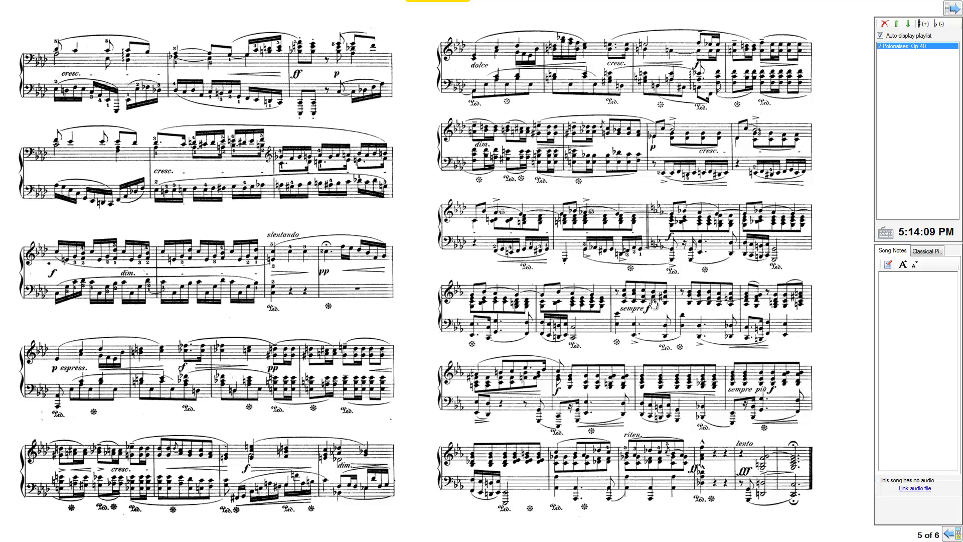
double_click(618, 279)
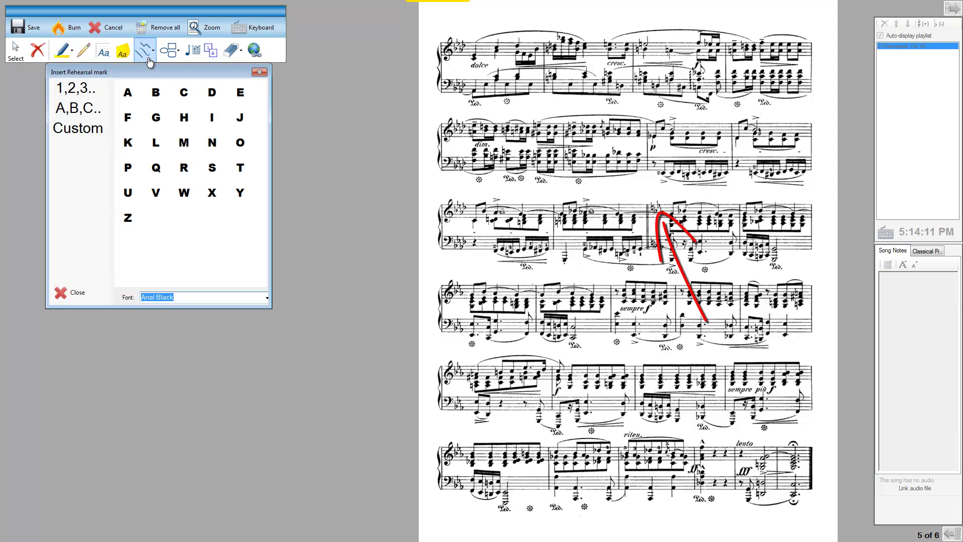
click(159, 95)
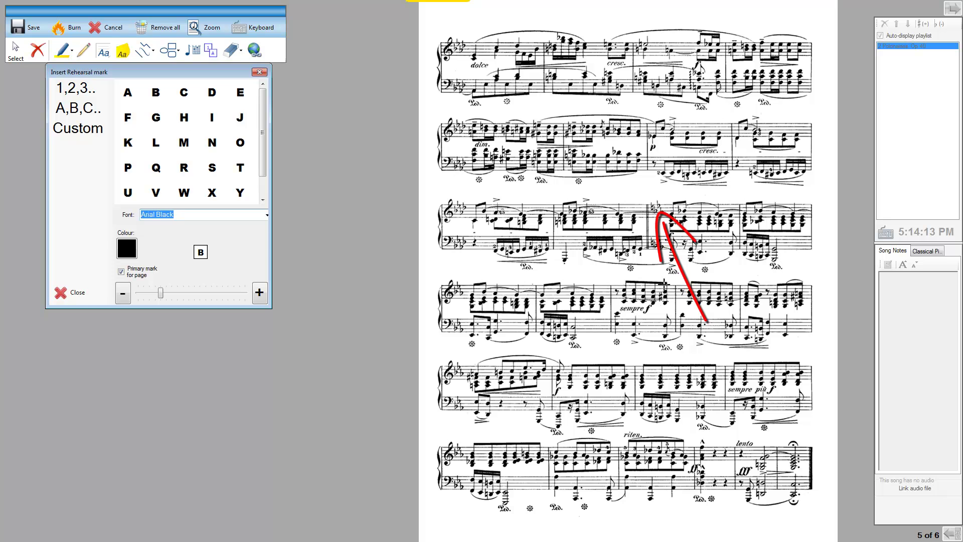
click(659, 191)
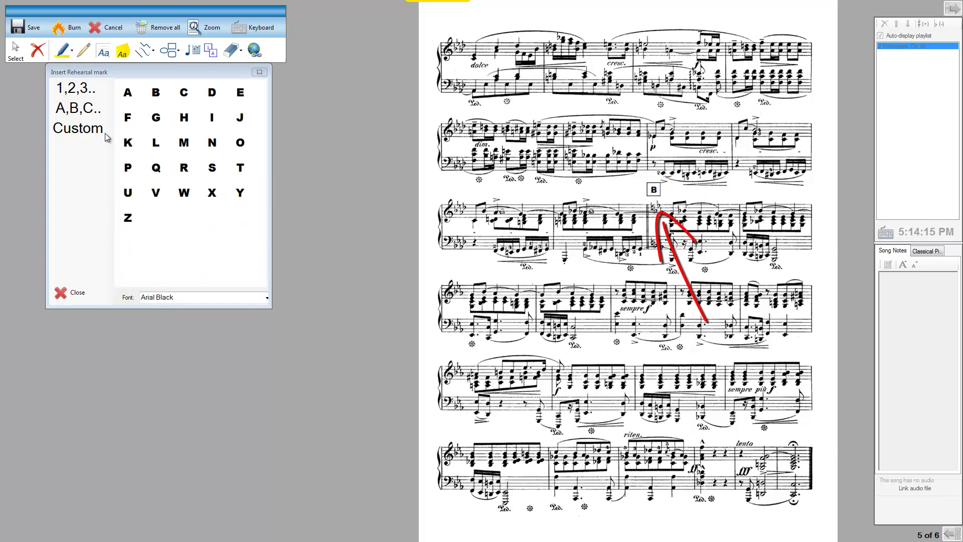
click(23, 28)
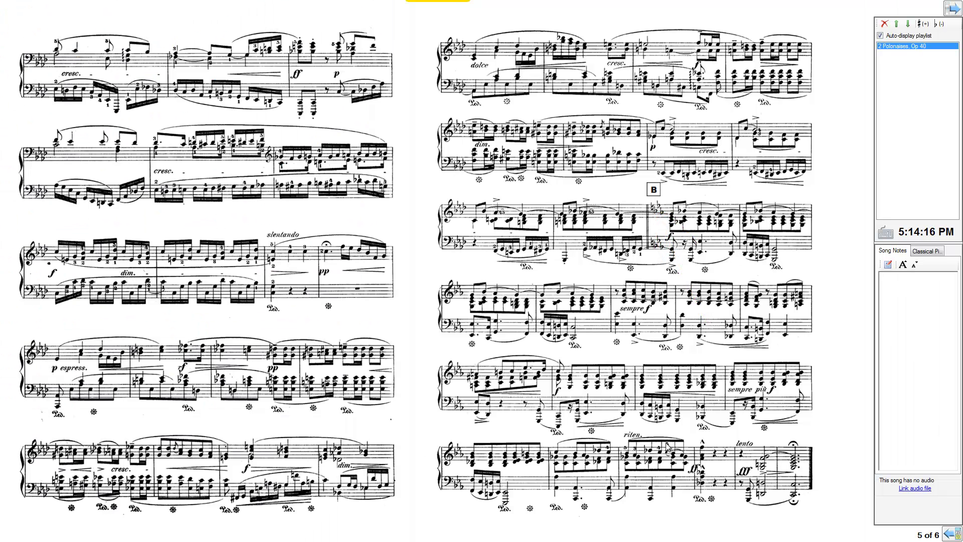
Step: Jump to the sections marked A and B, then exit full-screen view
mouse_move(548, 538)
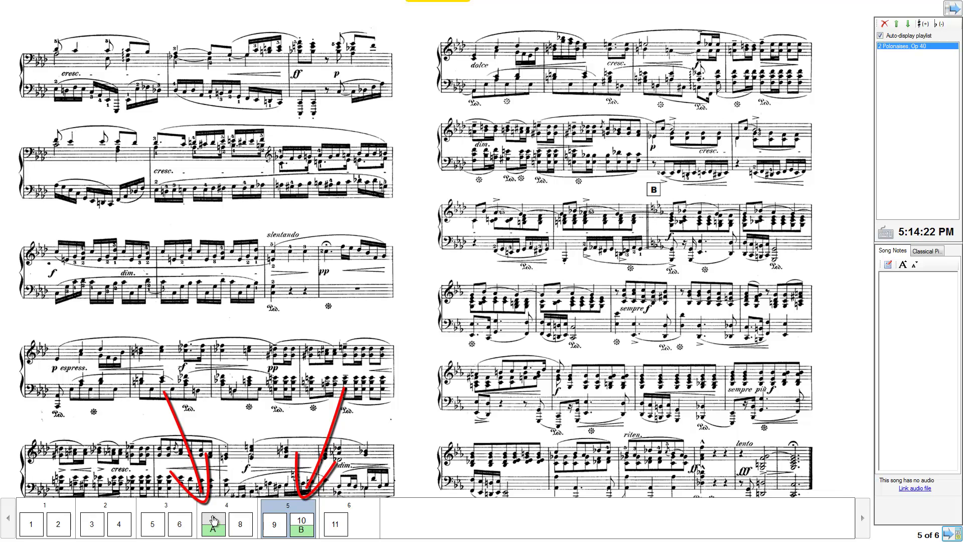
click(214, 516)
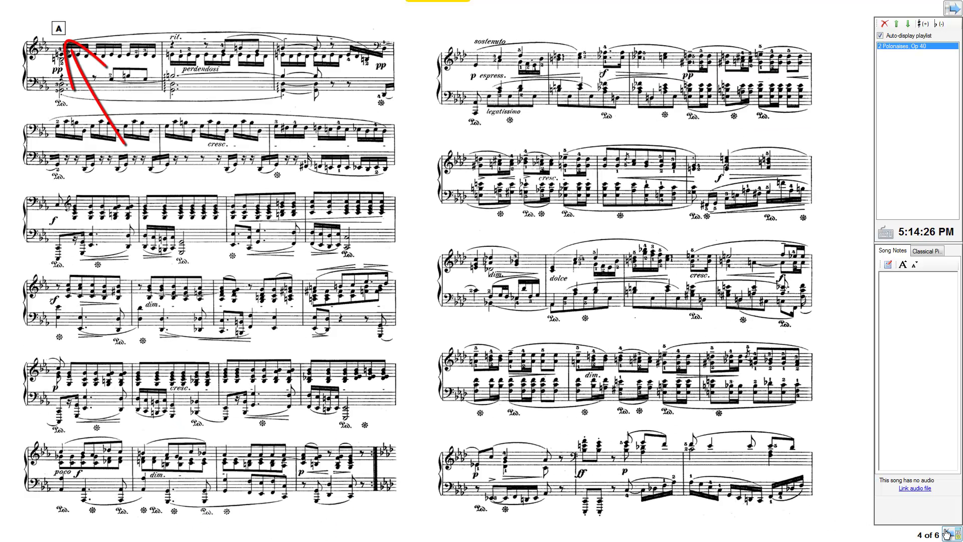
click(947, 534)
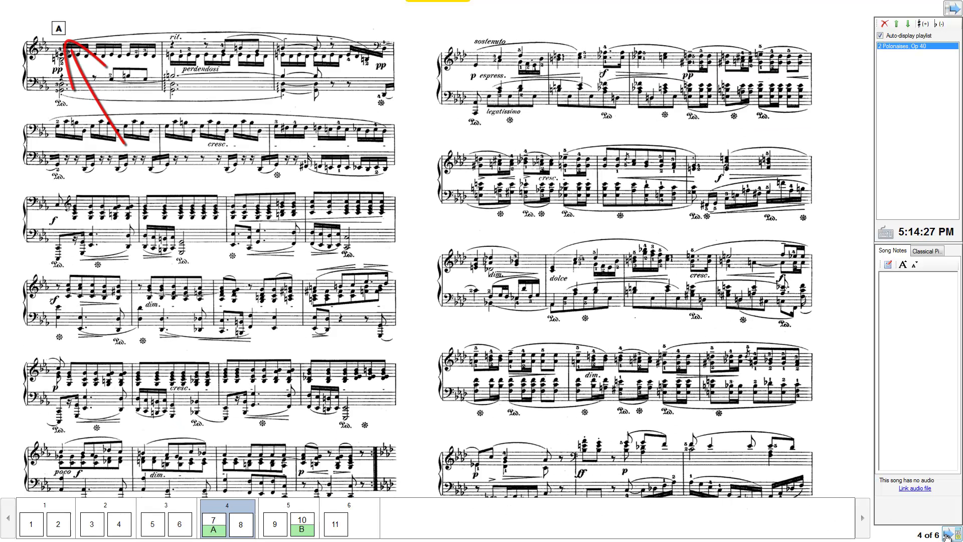
click(305, 530)
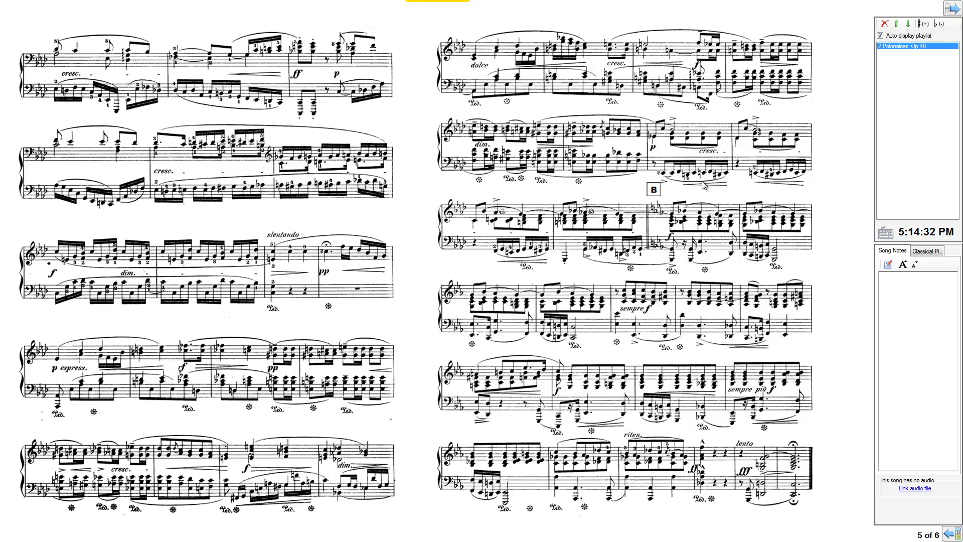
key(Escape)
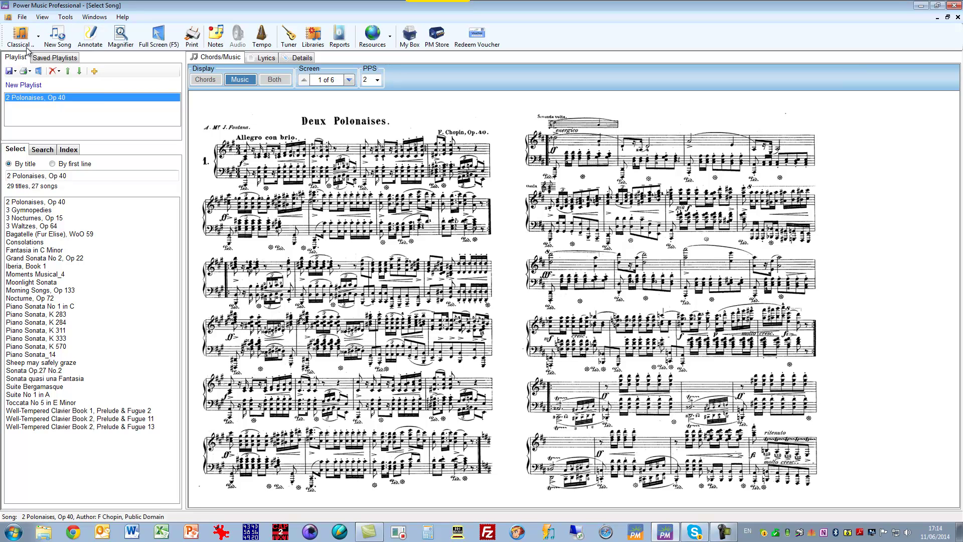
Step: Switch to All Songs and open '007. Come, join the celebration' in the song editor
click(38, 36)
click(39, 36)
click(39, 34)
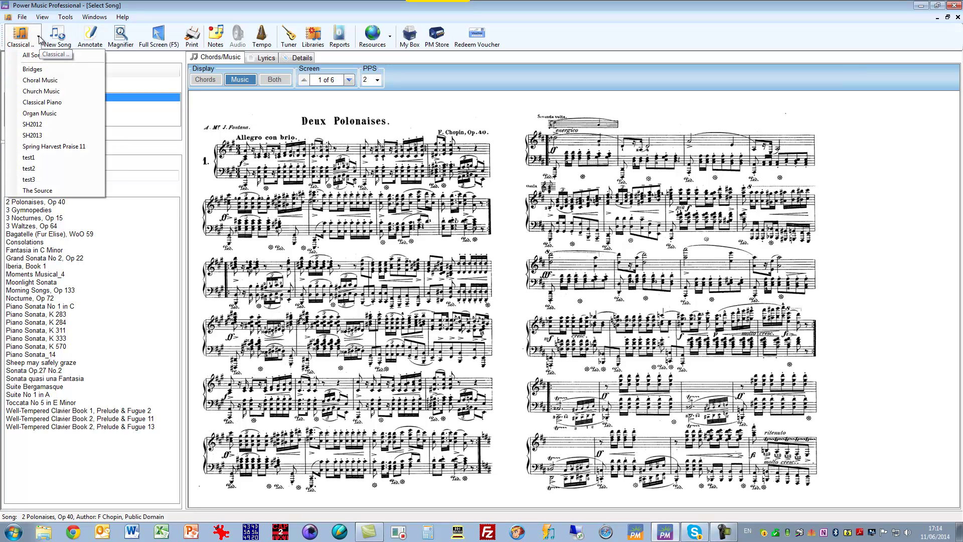
click(41, 55)
click(90, 305)
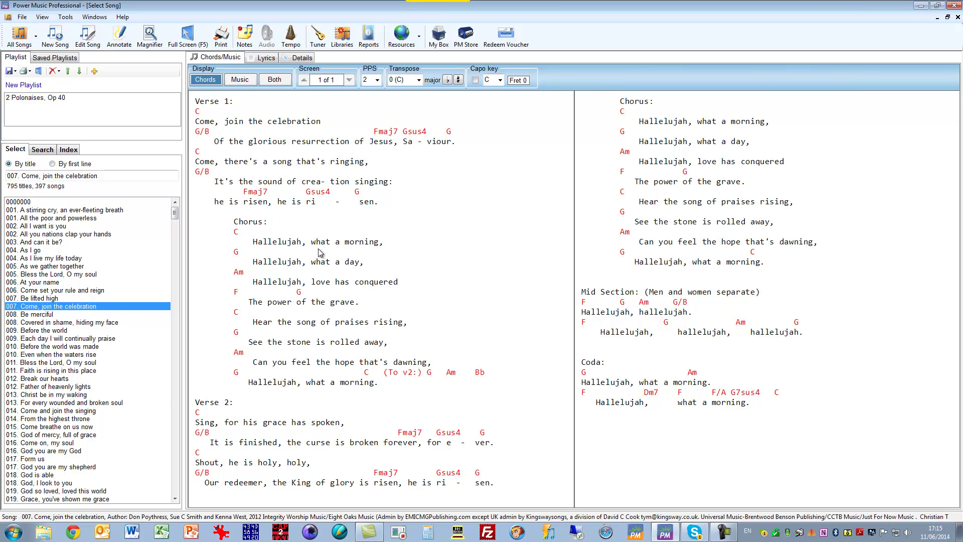
click(89, 36)
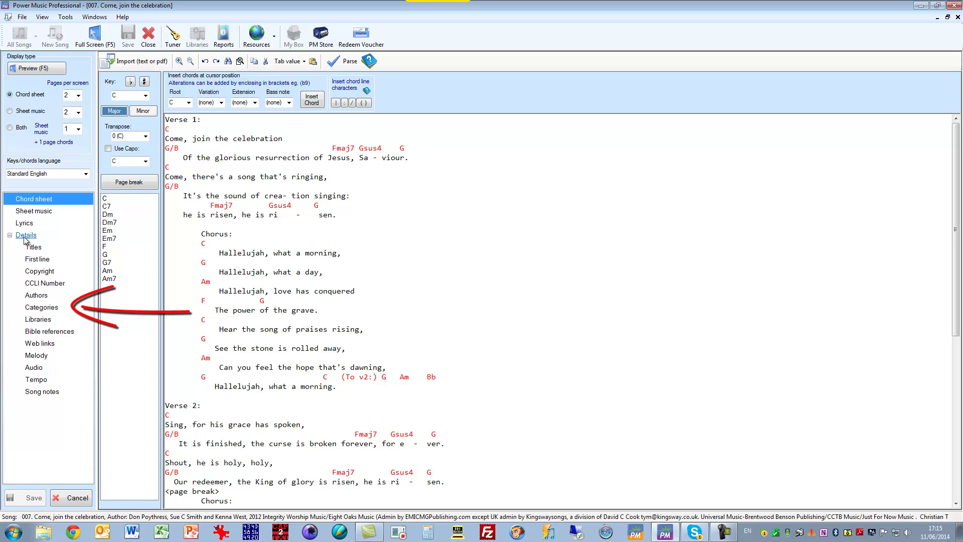
Step: Flip between the song's sheet music and lyrics, ending back on the chord sheet
click(33, 212)
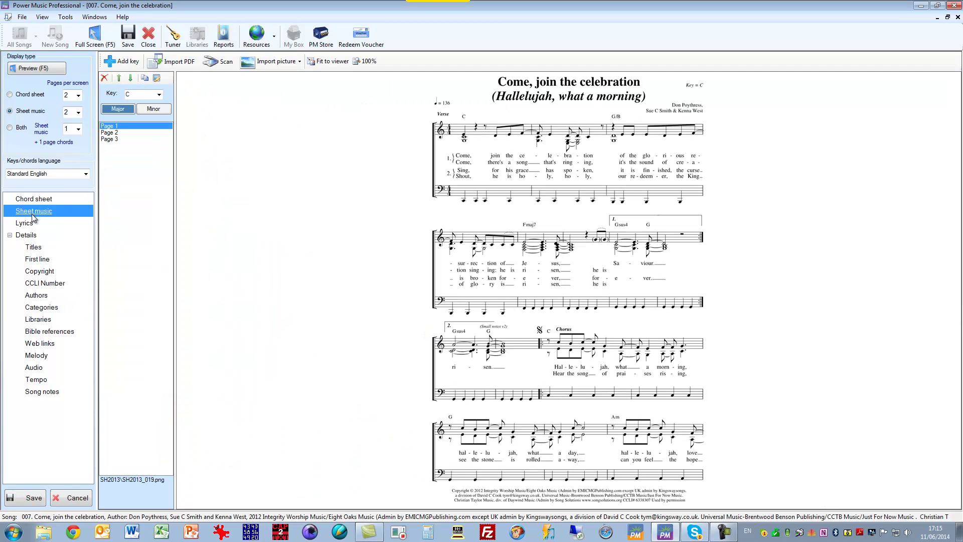
click(28, 224)
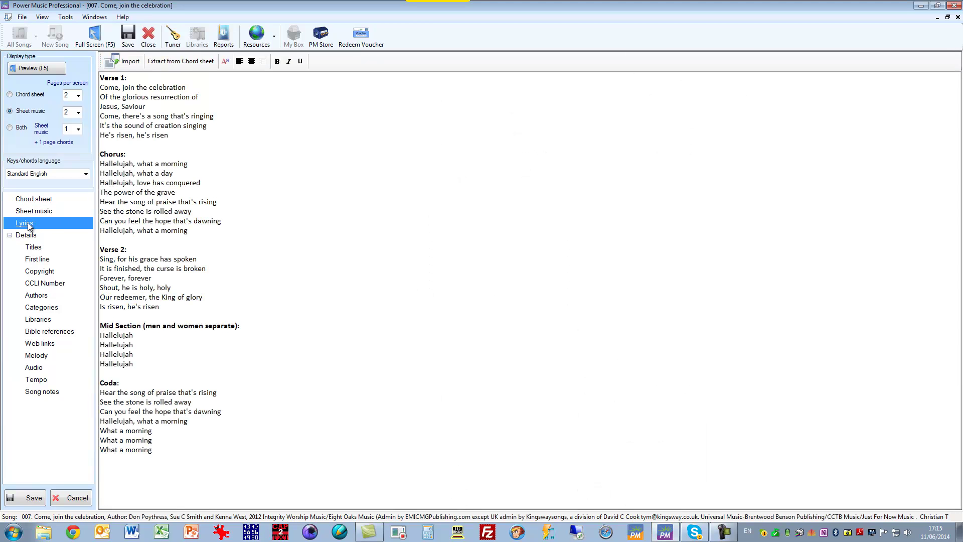
click(41, 200)
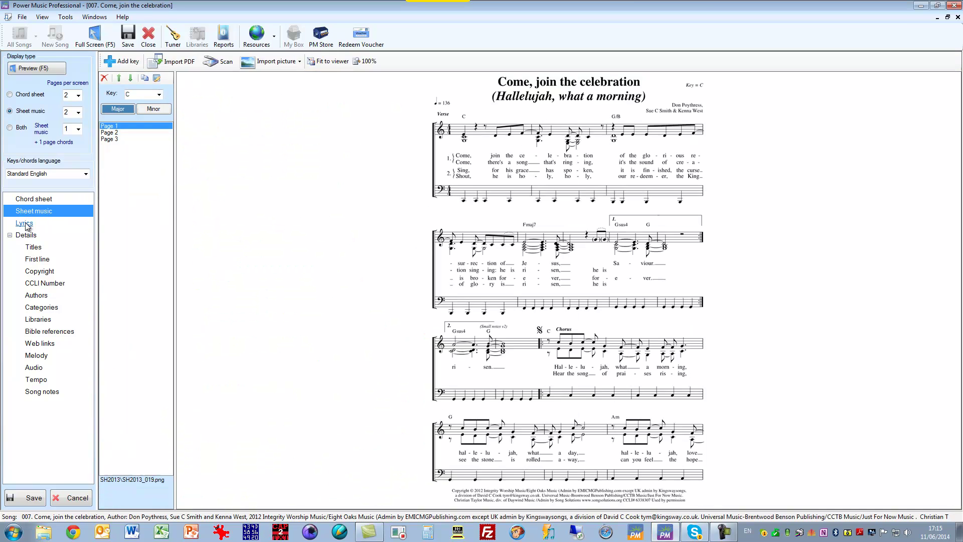
click(25, 223)
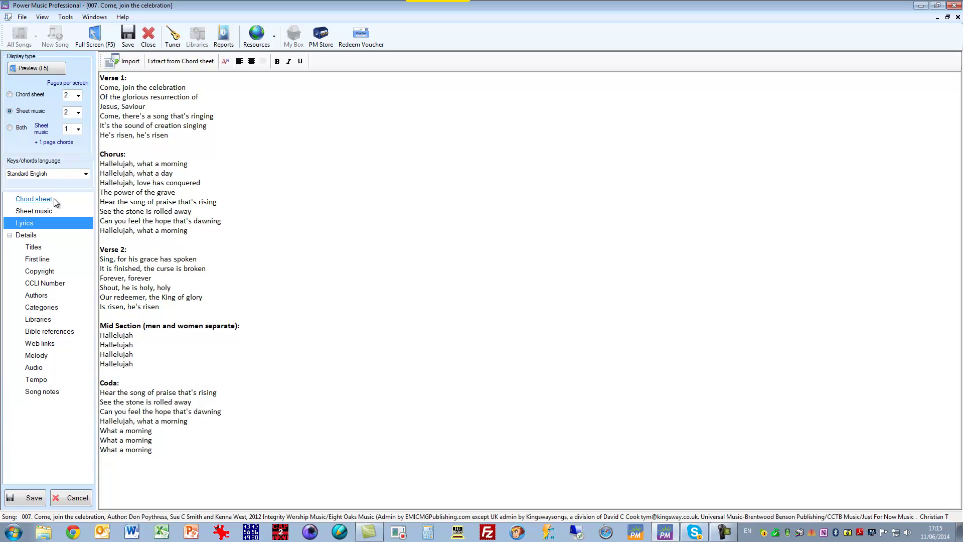
click(37, 202)
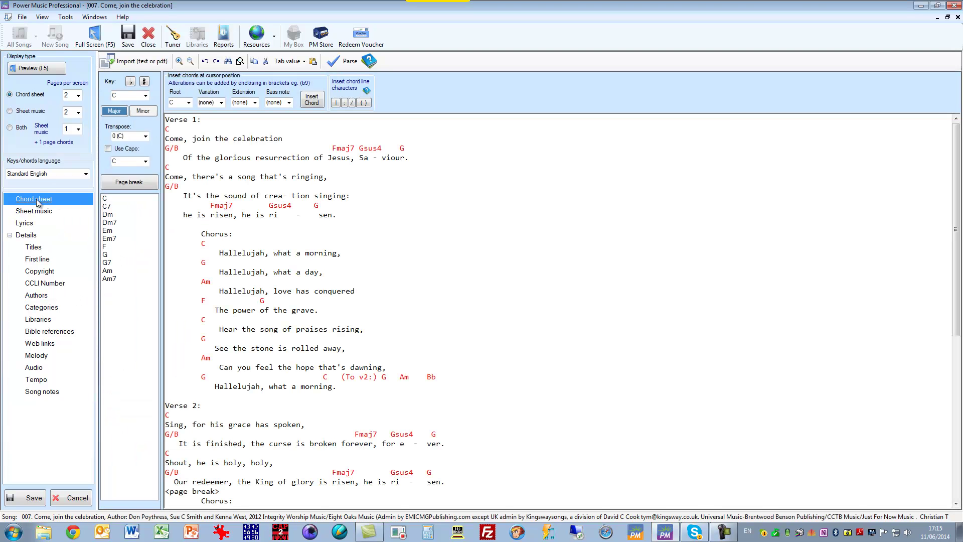
Step: Step through titles, categories, libraries, Bible references and web links, ending on melody and tempo details
click(33, 248)
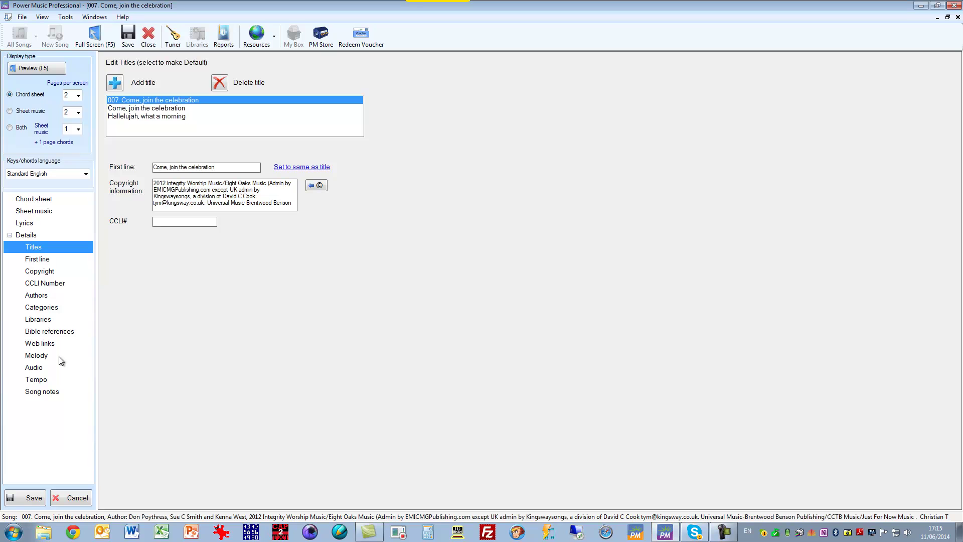
click(38, 307)
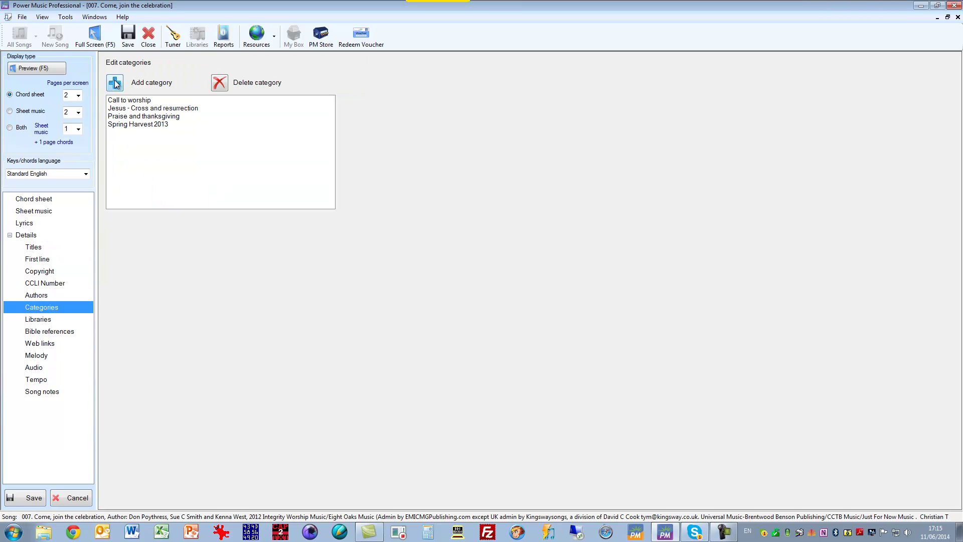
click(38, 320)
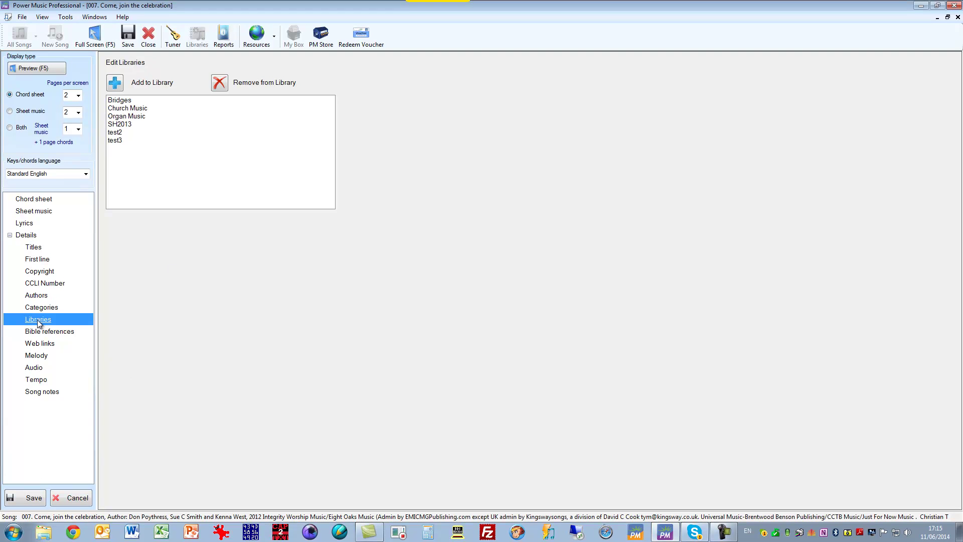
click(55, 333)
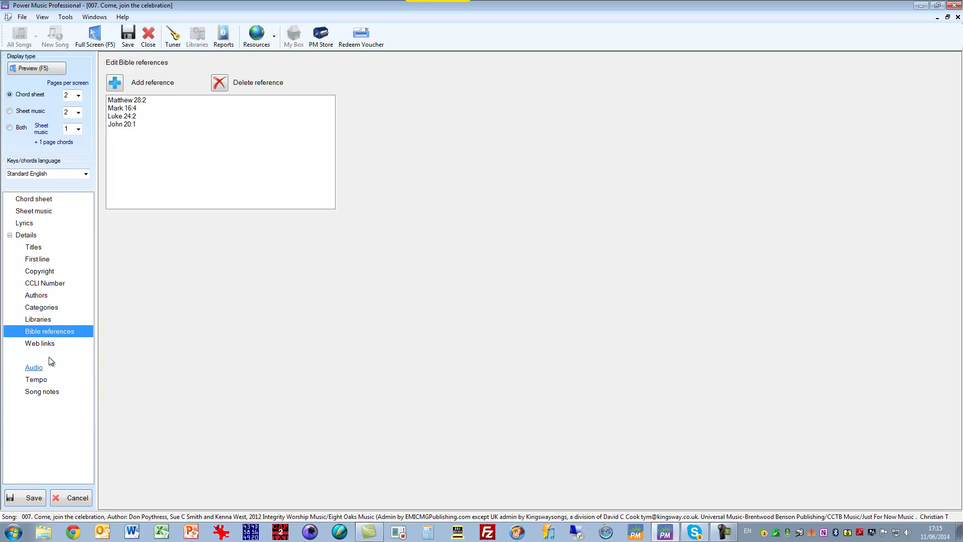
click(48, 343)
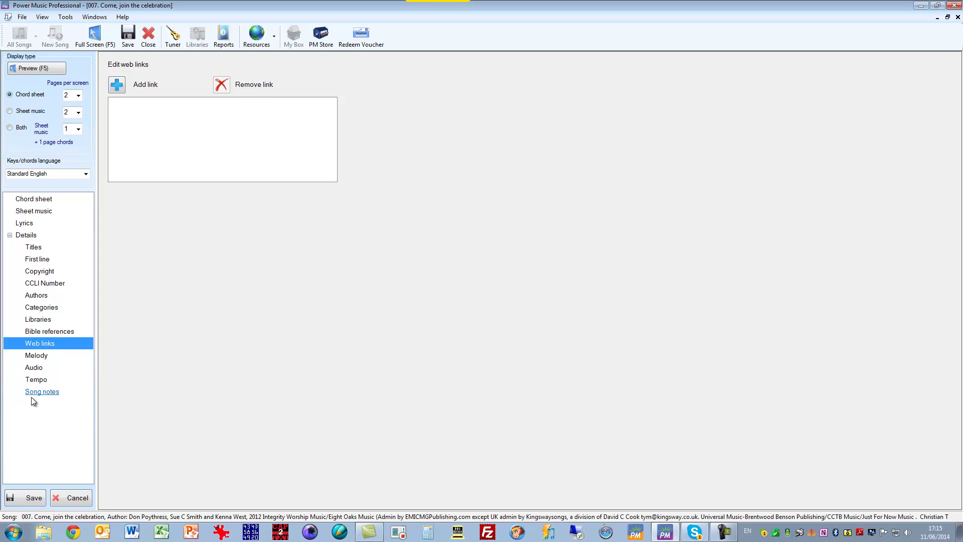
click(36, 380)
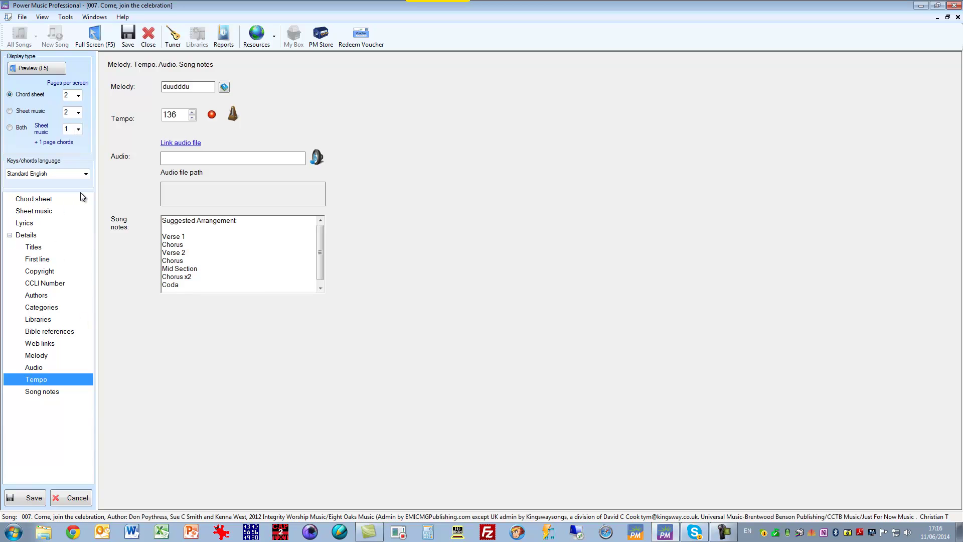
Step: Check the Keys/chords language choices, leaving it on Standard English
click(85, 174)
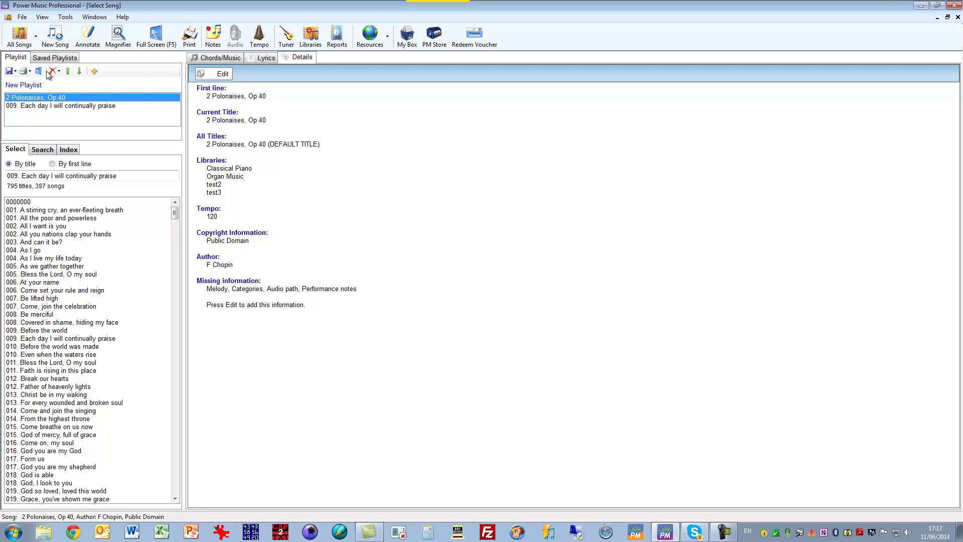
Step: Swap 2 Polonaises for songs 013 and 016 in the playlist, then show 'Each day I will continually praise' full screen
click(52, 72)
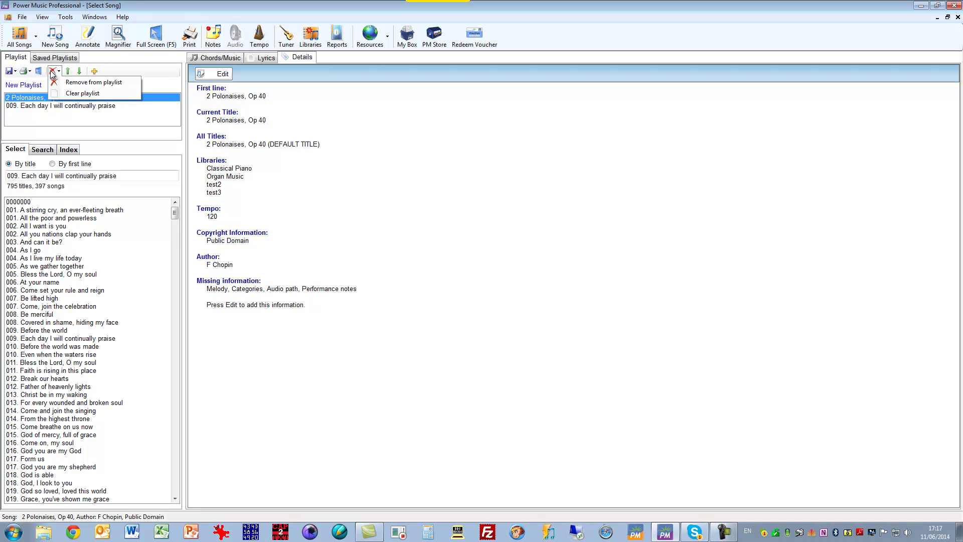
click(80, 82)
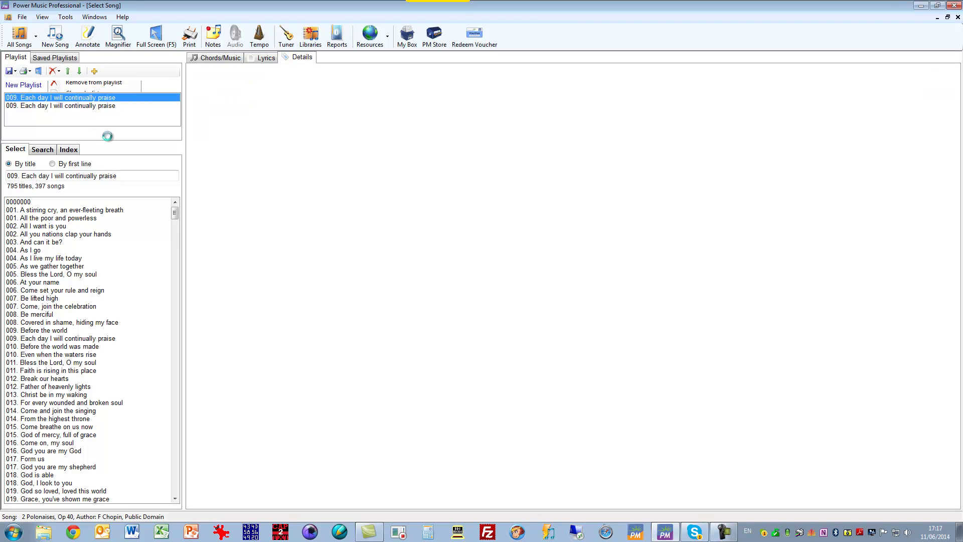
double_click(31, 403)
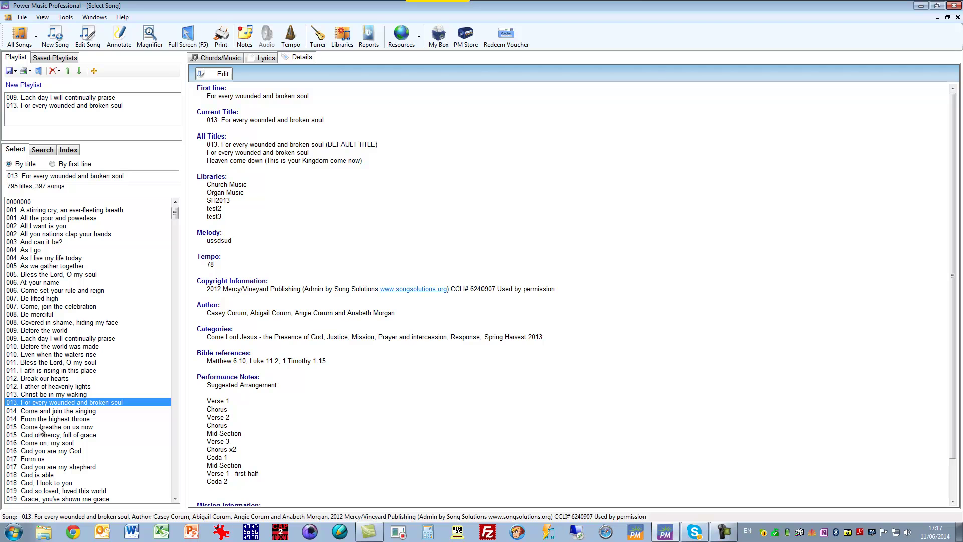
double_click(41, 442)
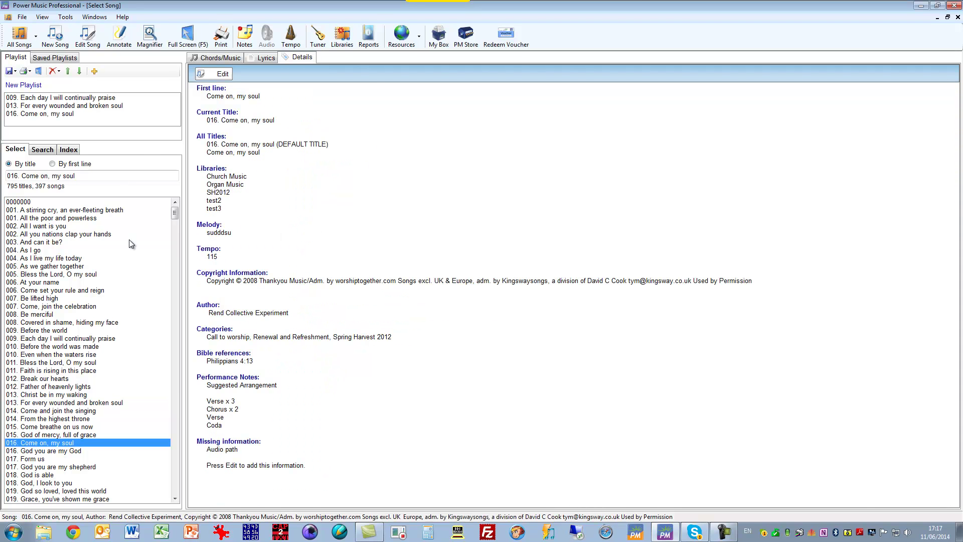
click(120, 97)
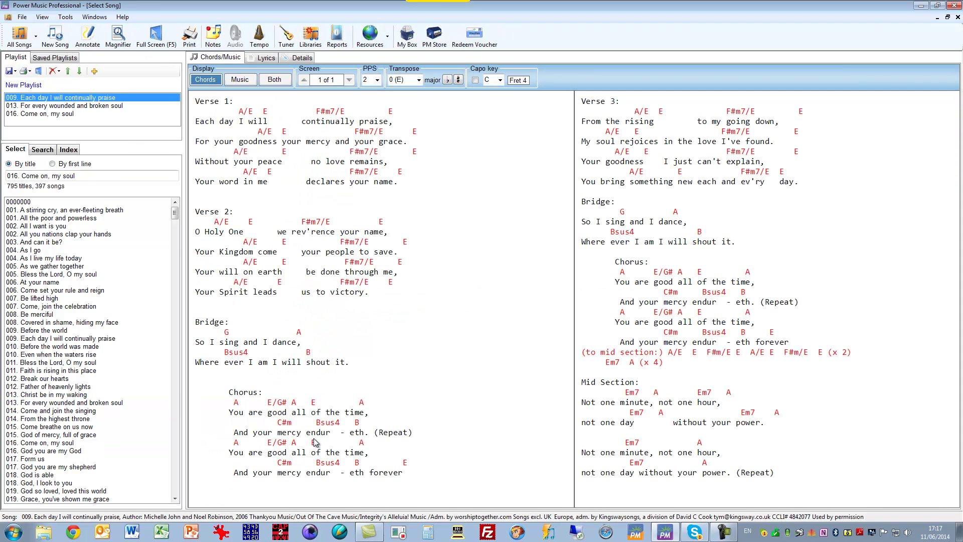
click(157, 44)
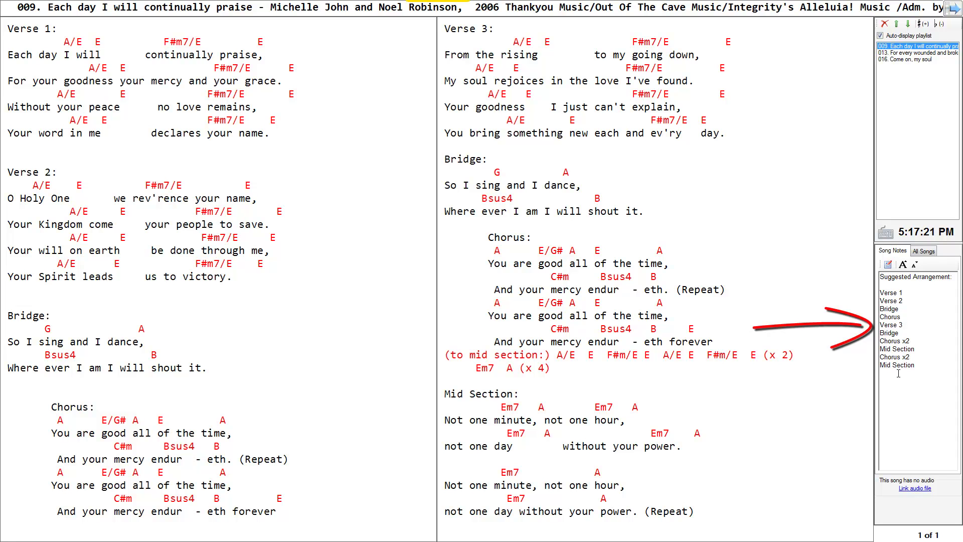
Step: Open Edit notes from the Song Notes panel to compare song and playlist notes
click(888, 265)
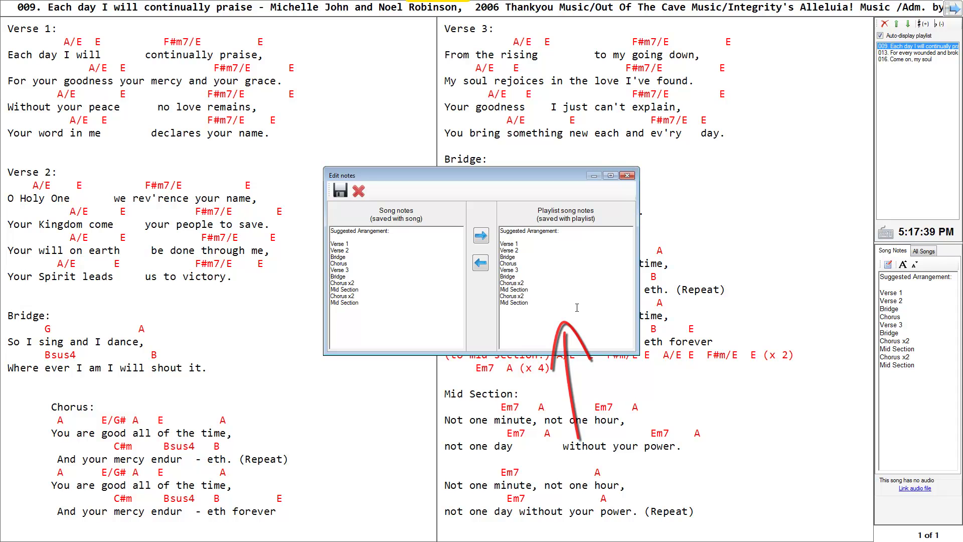
Step: Add 'Finish with piano' below 'Mid Section' in the playlist song notes and save
click(556, 318)
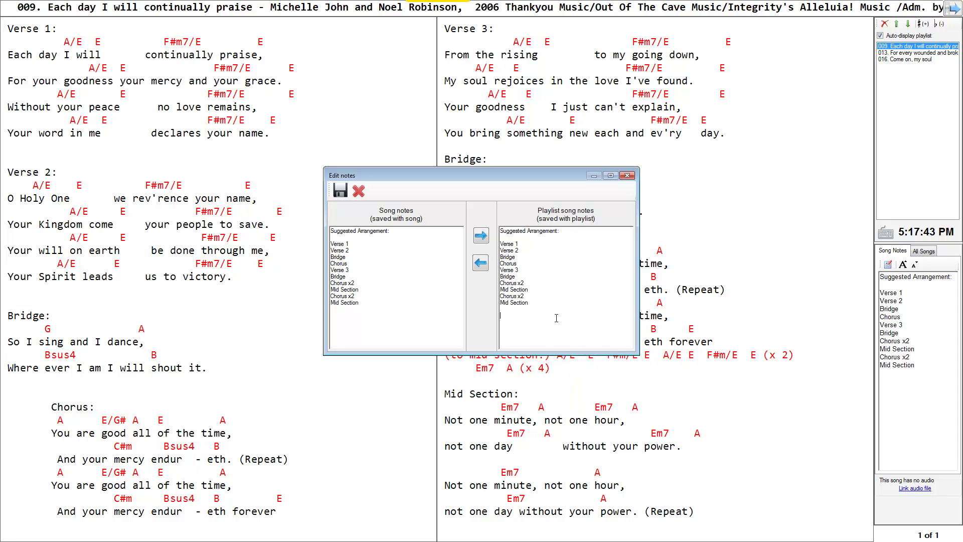
text(Finish with piano)
click(339, 192)
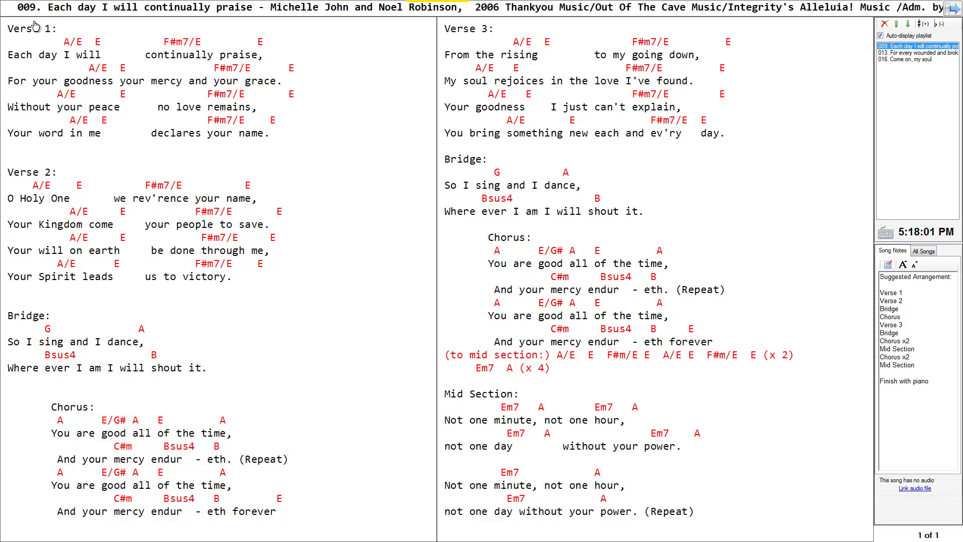
Step: Exit full screen, select song 009 'Each day I will continually praise' and show its details
key(Escape)
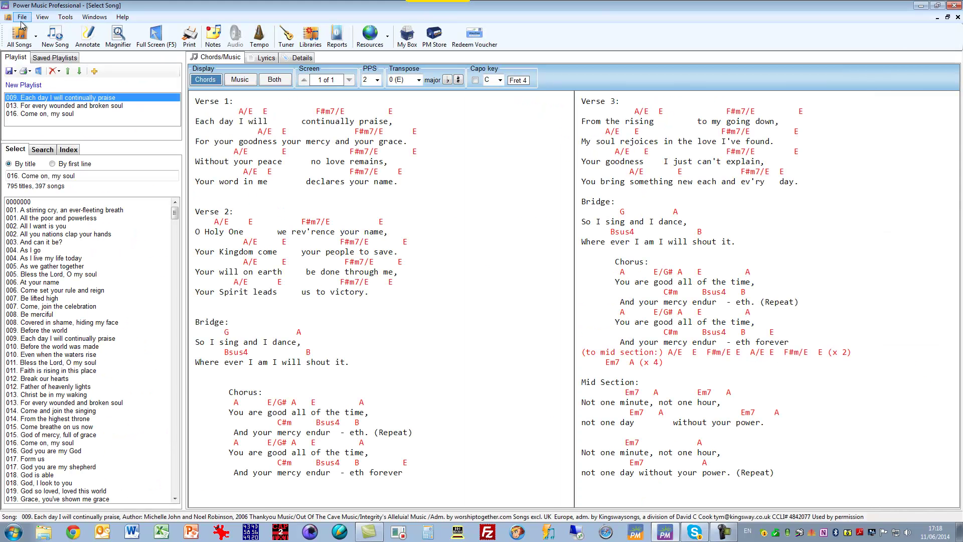
click(46, 339)
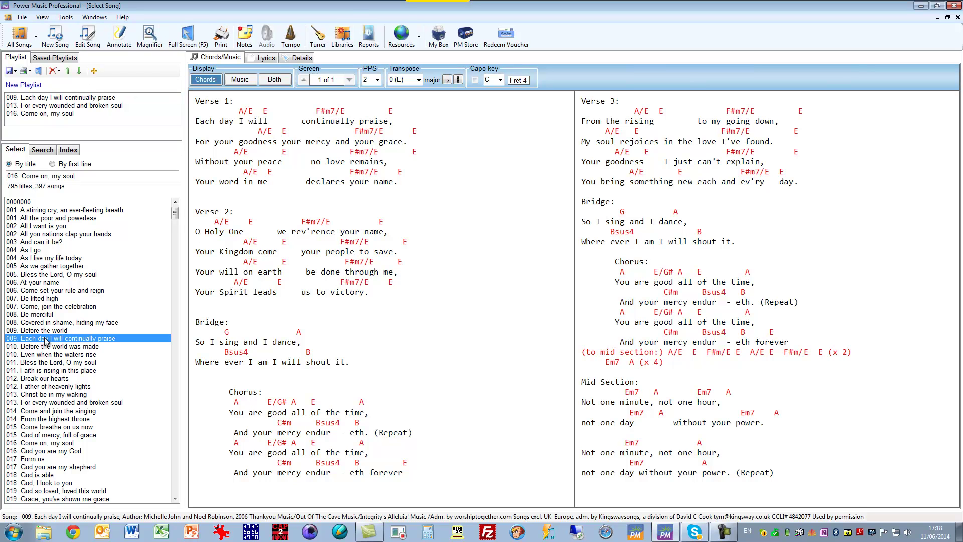
click(298, 60)
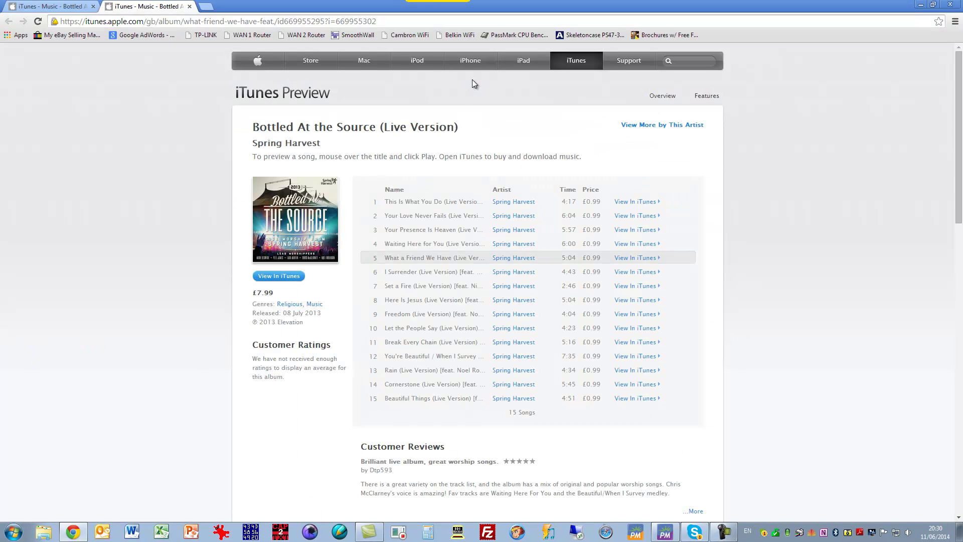
Step: Reveal the play button for track 5 on the Bottled At the Source album page
mouse_move(374, 261)
Step: Switch from the browser back to Power Music Professional
key(alt+Tab)
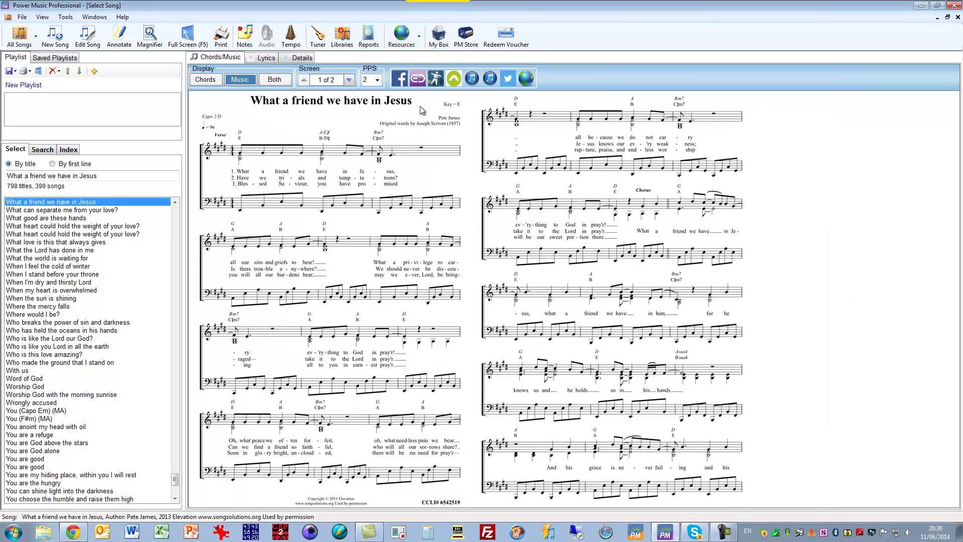